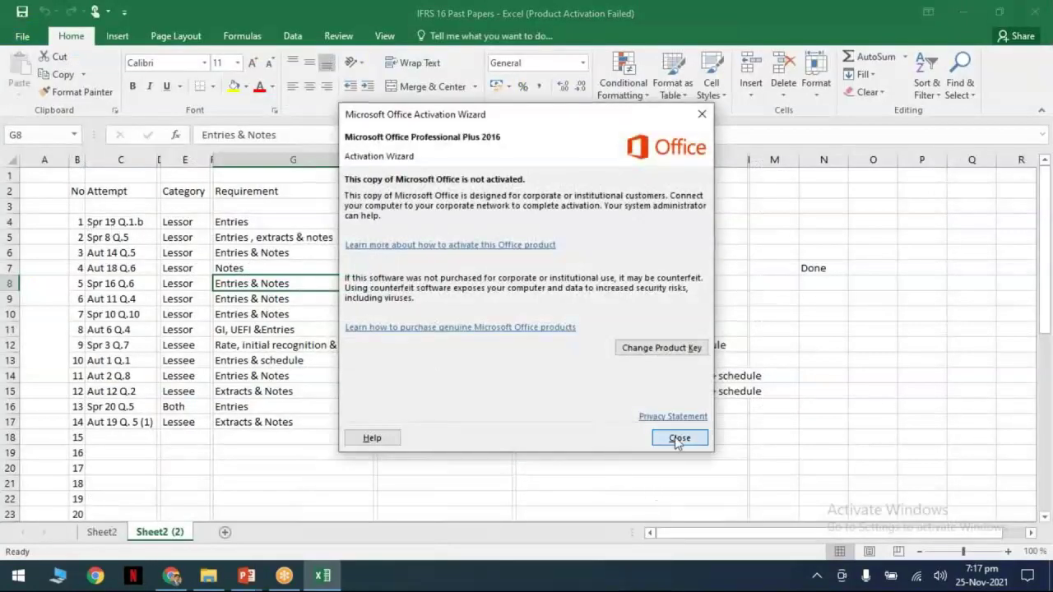
Close the Office activation notice and select rows 4 and 17 together on Sheet2 (2)
left_click(678, 437)
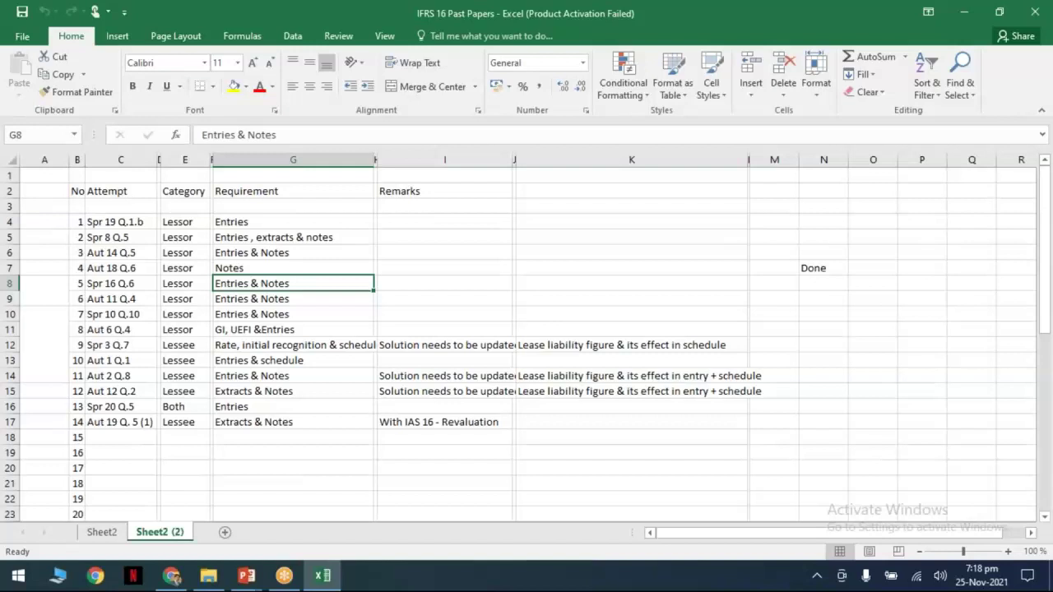
left_click(10, 221)
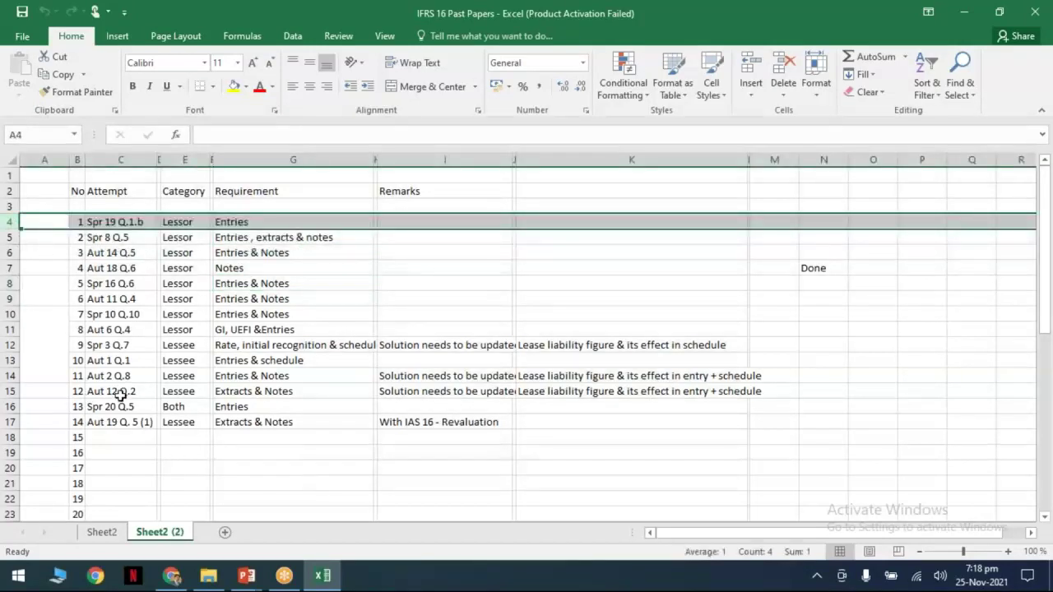
left_click(10, 421, "ctrl")
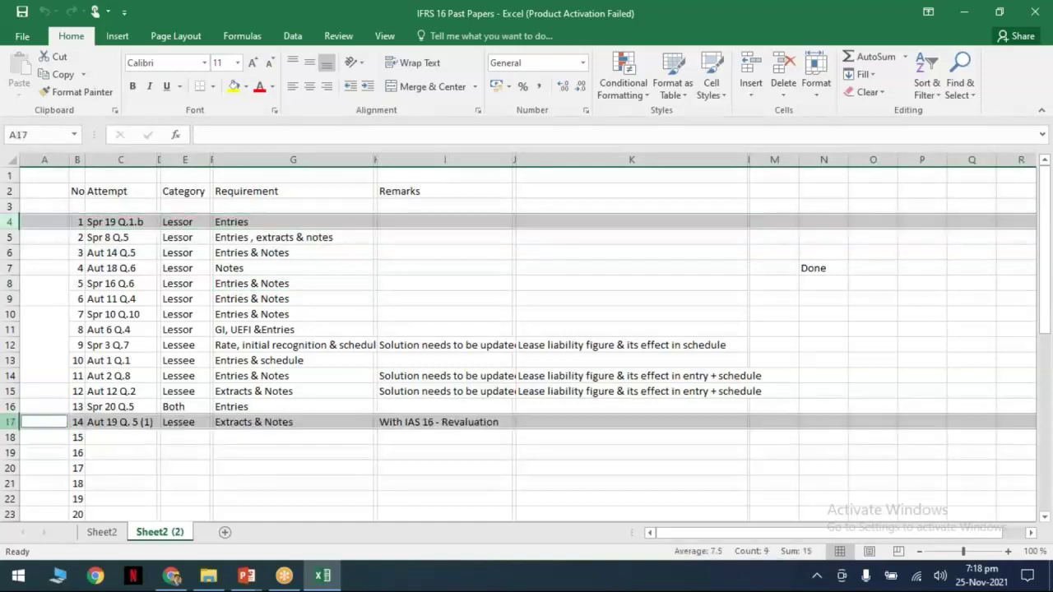
Compare the past paper question list on Sheet2 with the one on Sheet2 (2)
scroll(221, 448, "down", 3)
scroll(220, 448, "up", 2)
scroll(219, 446, "down", 5)
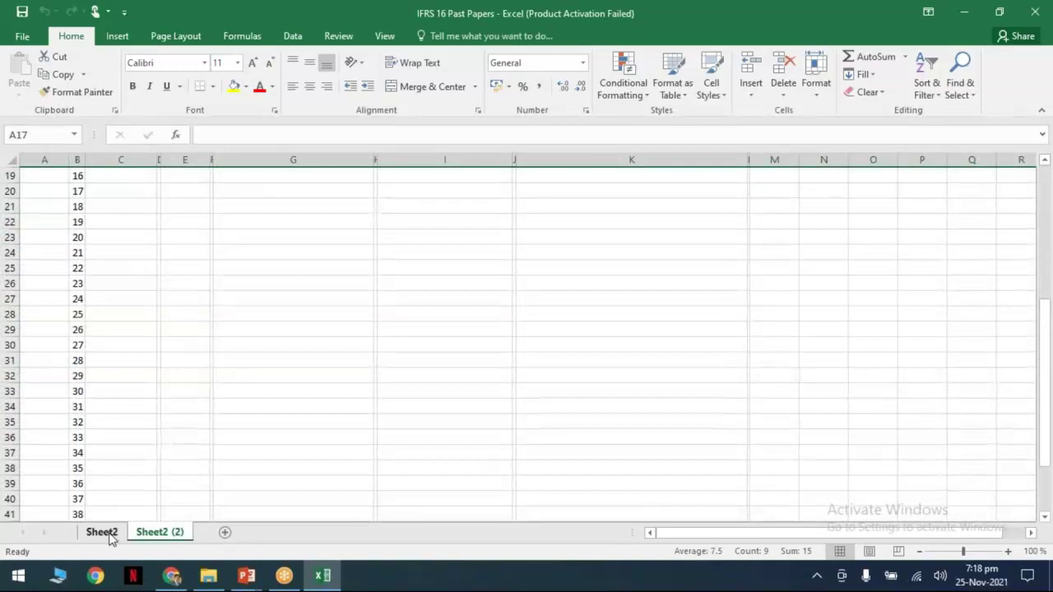
left_click(105, 533)
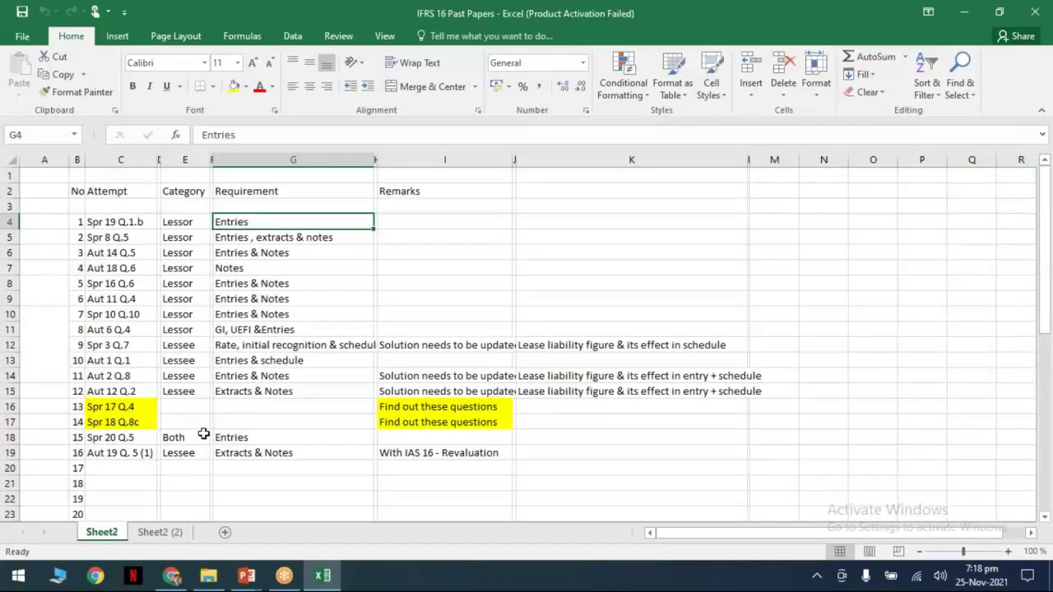
scroll(203, 434, "down", 3)
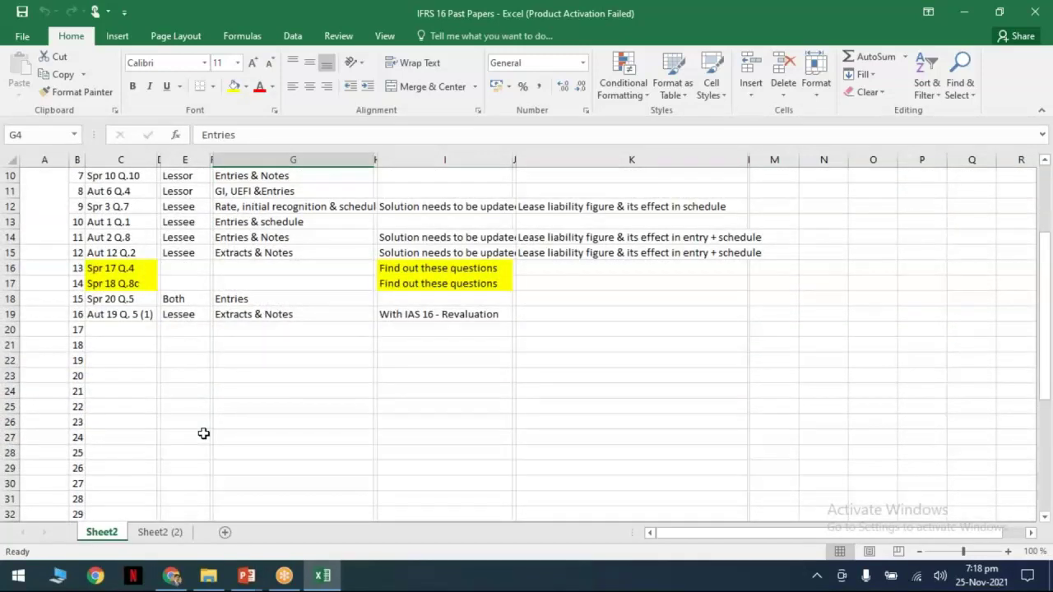
scroll(203, 434, "up", 3)
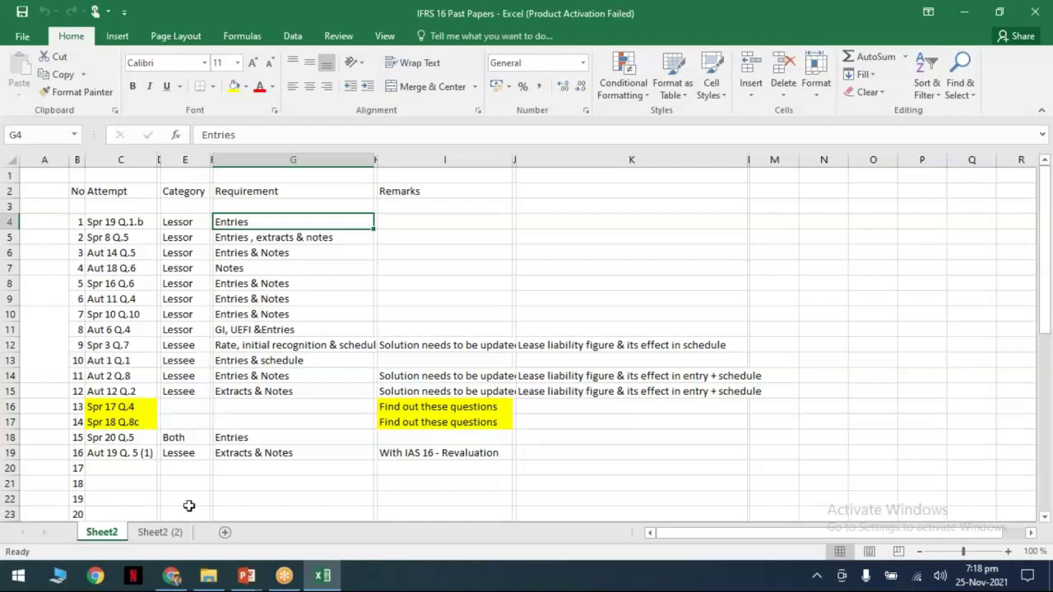
left_click(180, 532)
left_click(103, 536)
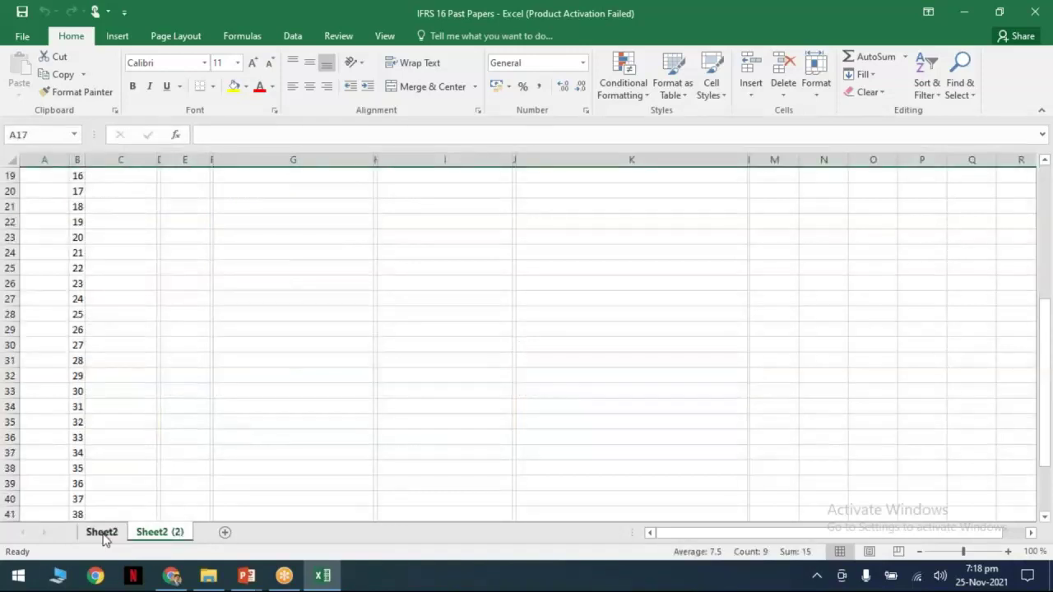
left_click(158, 533)
scroll(191, 378, "up", 5)
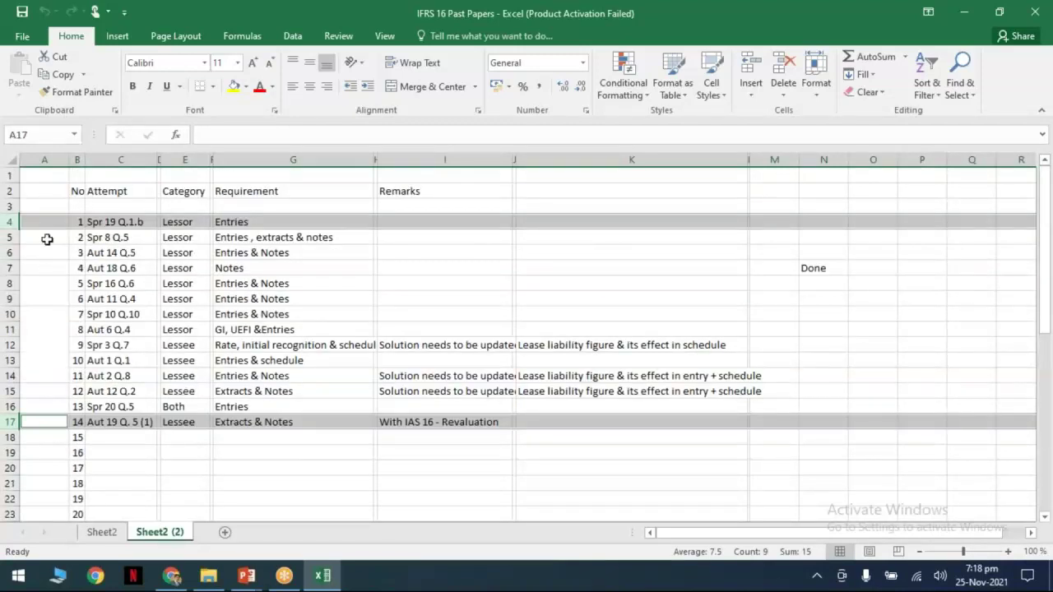
Fill the selected rows 4 and 17 with yellow
left_click(245, 91)
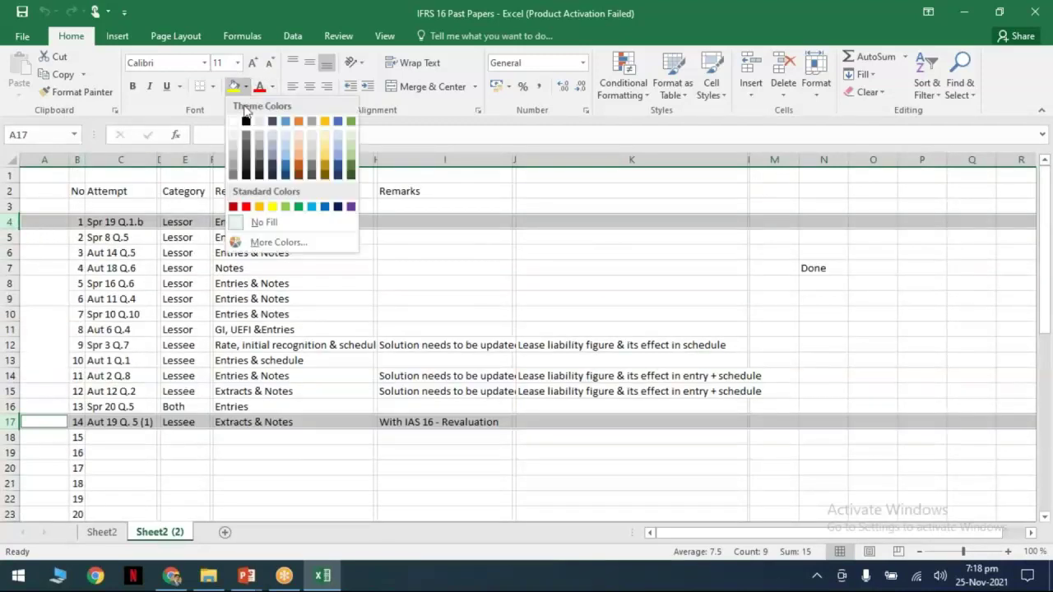
left_click(262, 210)
left_click(244, 317)
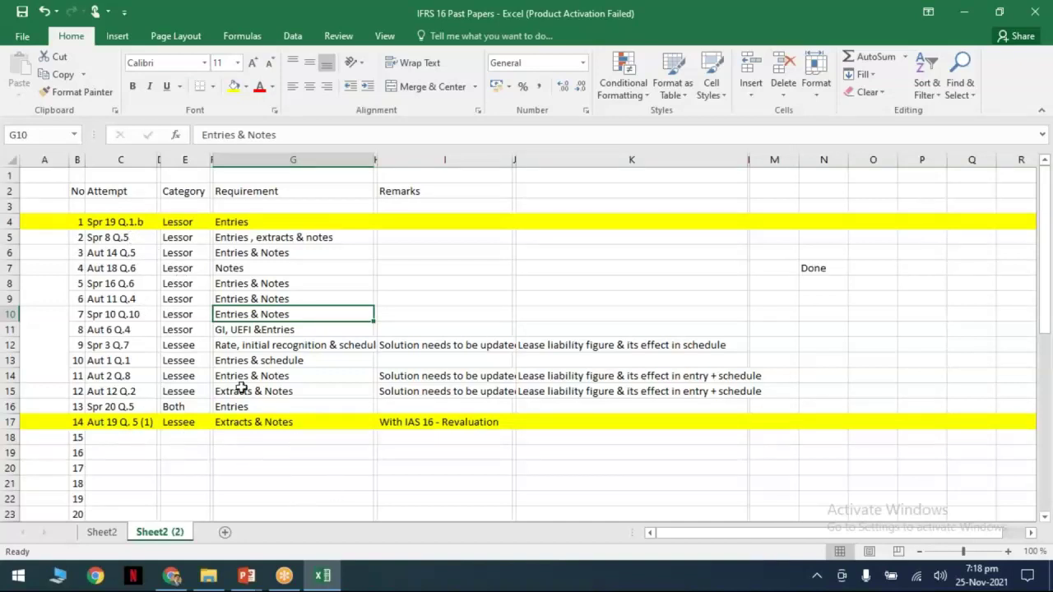
Fill rows 5 to 16, between the two yellow rows, with the standard light green
left_click(12, 239)
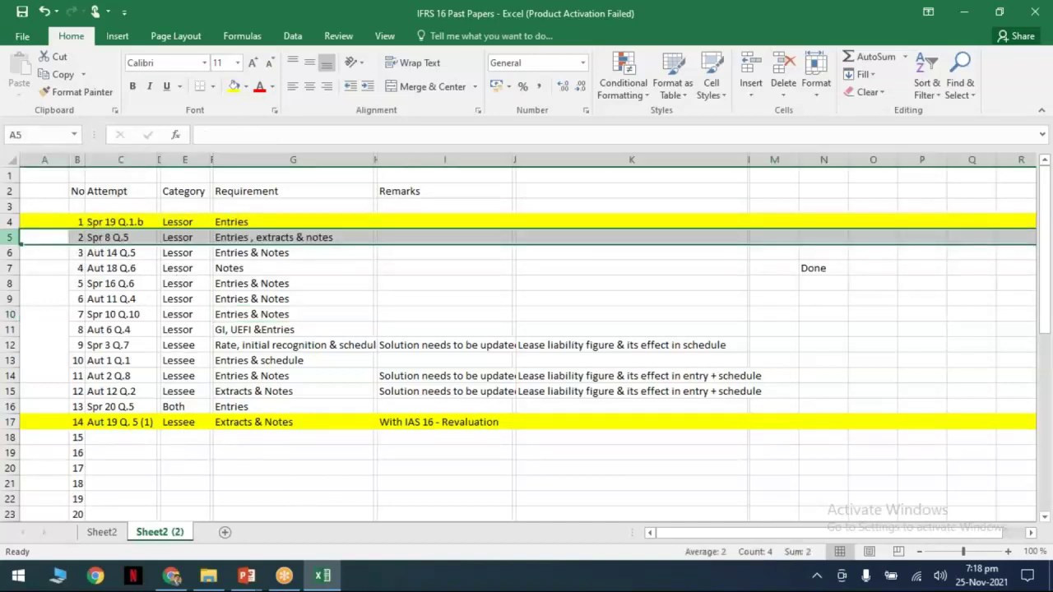
left_click_drag(11, 239, 10, 413)
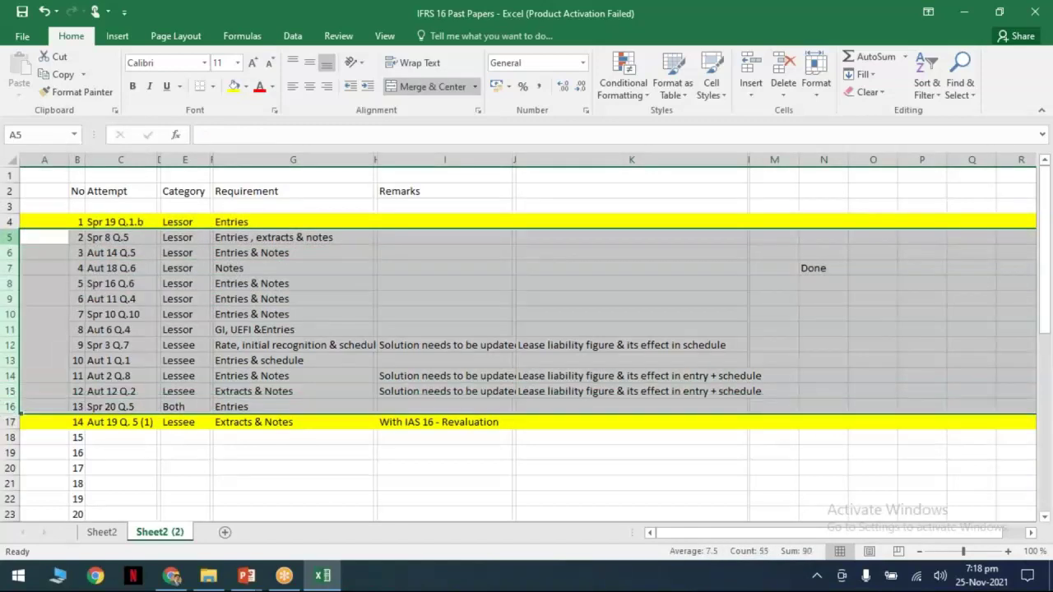
left_click(246, 87)
left_click(285, 206)
left_click(244, 477)
Go through the Attempt entries of the green rows one by one, from C5 to C16
left_click(113, 238)
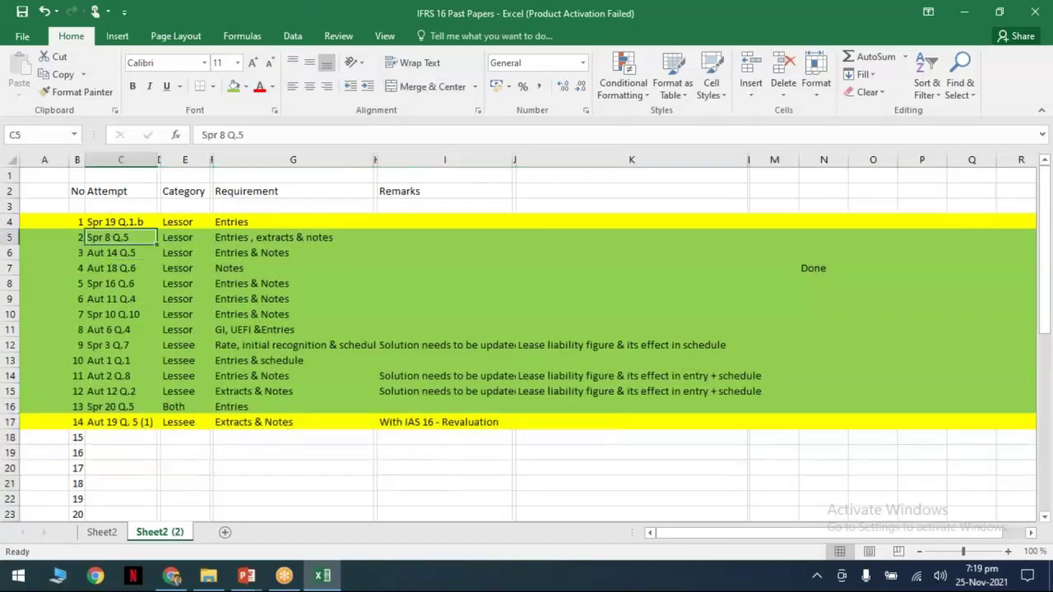
key("Down")
key("Down")
key("Down")
key("Down")
key("Down")
key("Down")
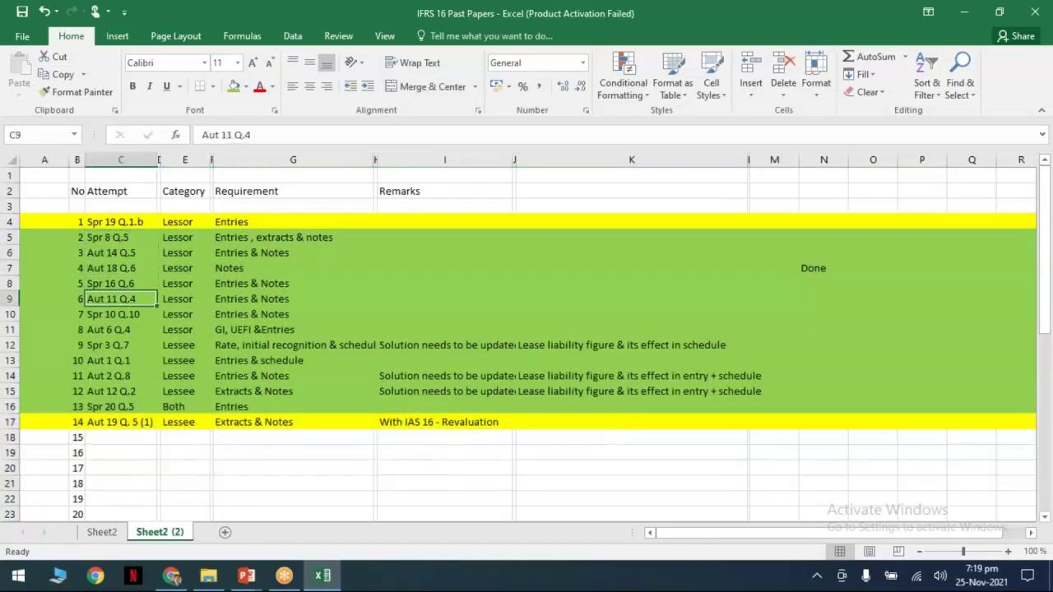
key("Down")
key("Down")
key("Down")
key("Down")
key("Down")
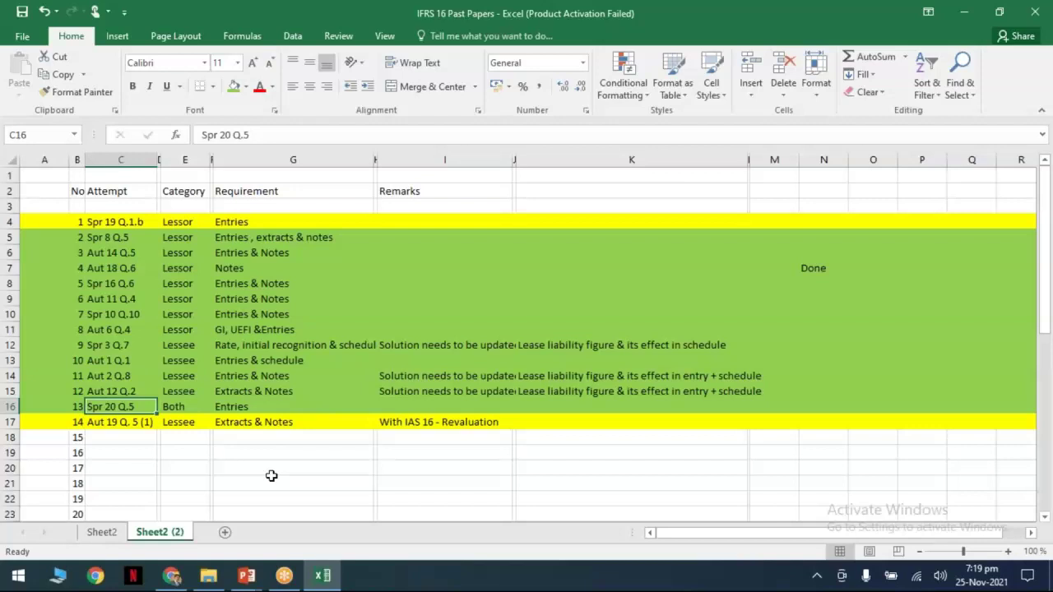
Review each green question as a whole row, from row 5 to row 16
left_click(10, 283)
left_click(10, 236)
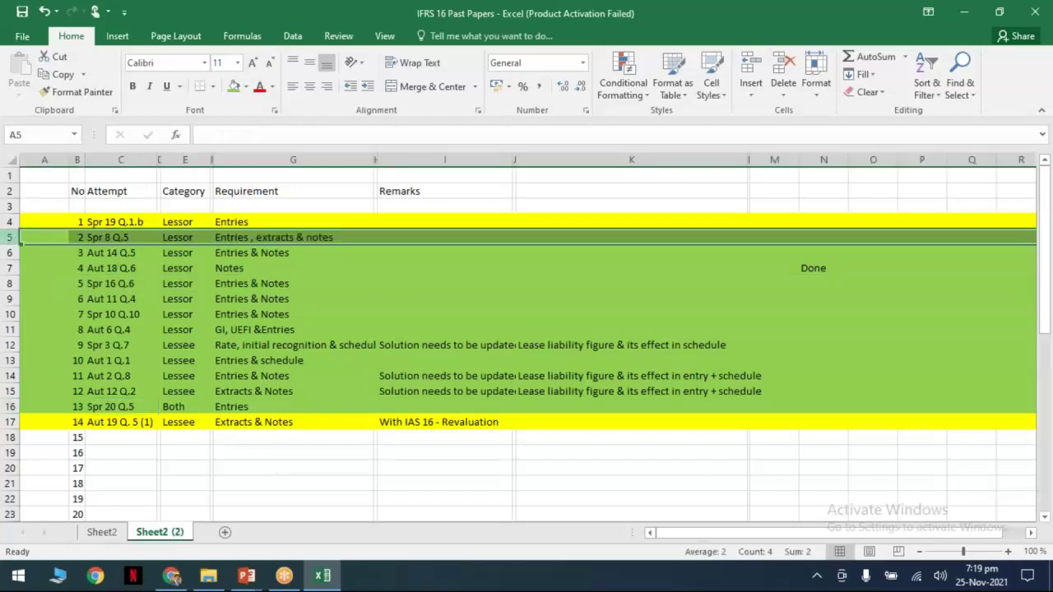
left_click(9, 252)
left_click(10, 268)
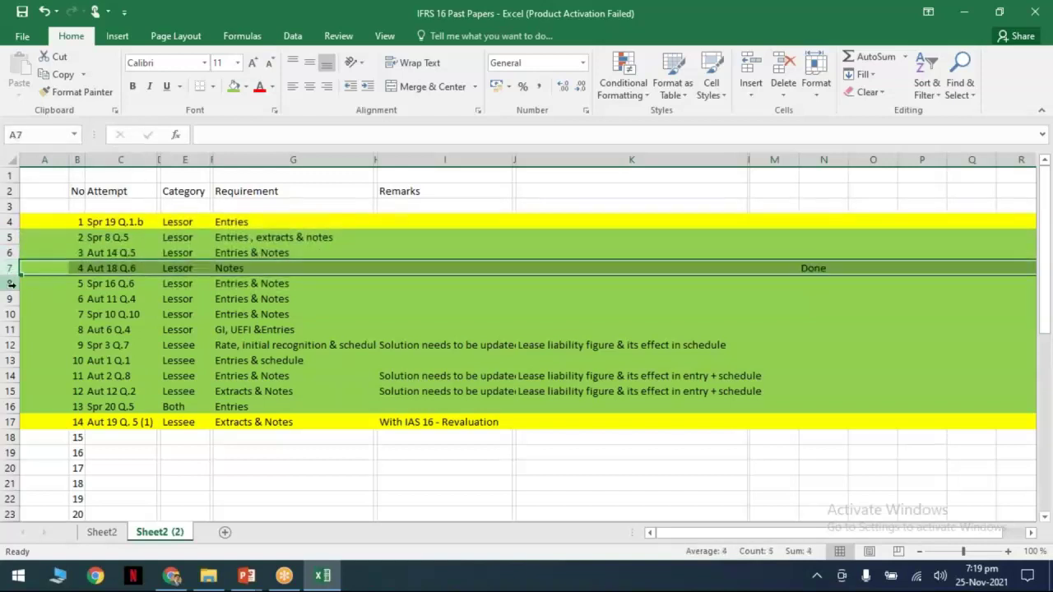
left_click(10, 283)
left_click(10, 298)
left_click(10, 314)
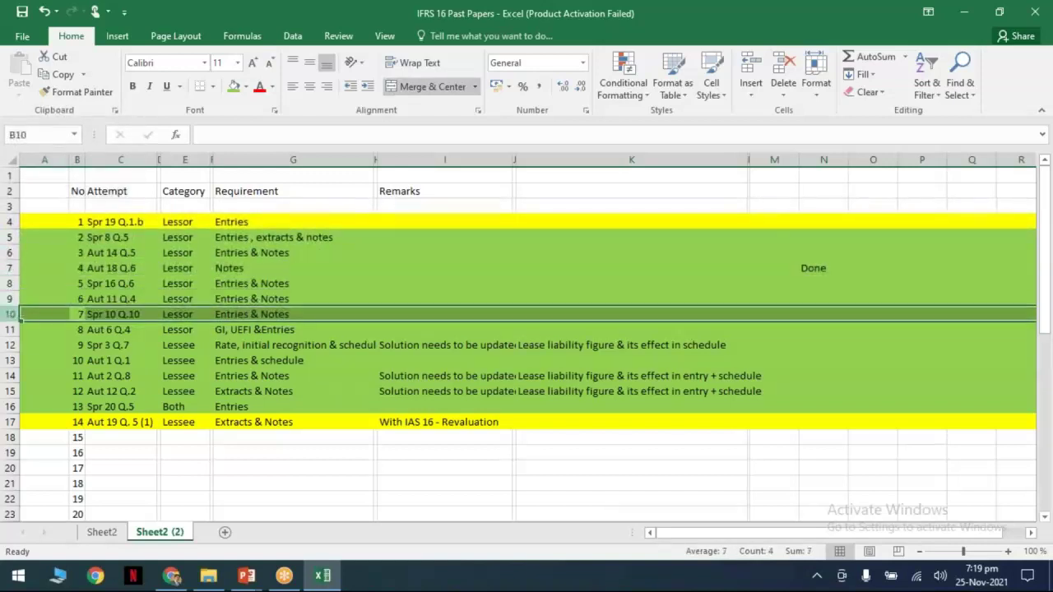
left_click(11, 329)
left_click(10, 344)
left_click(11, 360)
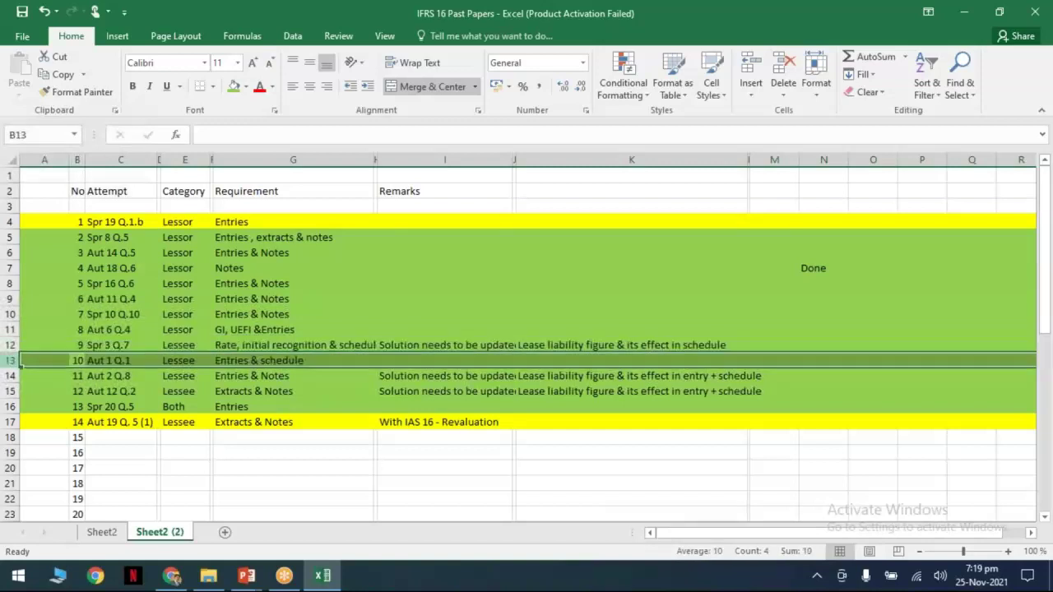
left_click(10, 376)
left_click(10, 391)
left_click(10, 406)
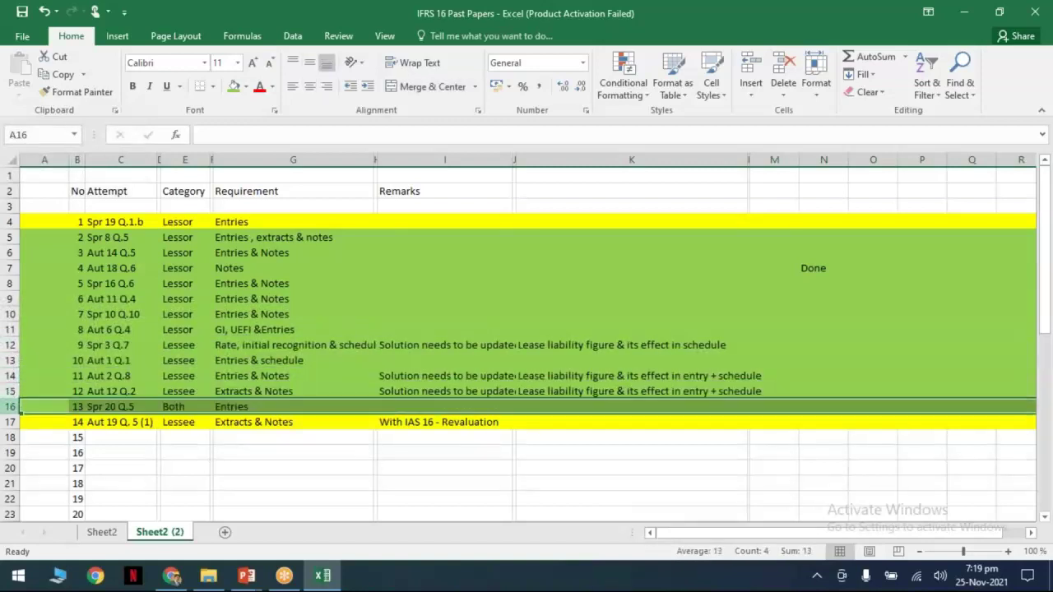
left_click(325, 496)
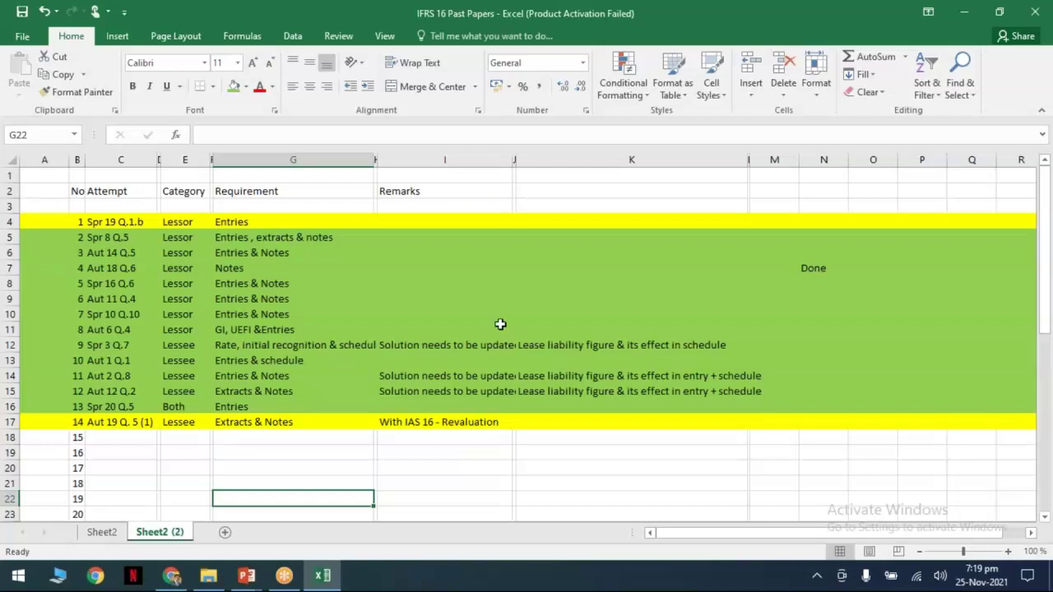
Widen the Remarks column I so that "Solution needs to be updated" fits inside it
left_click(413, 378)
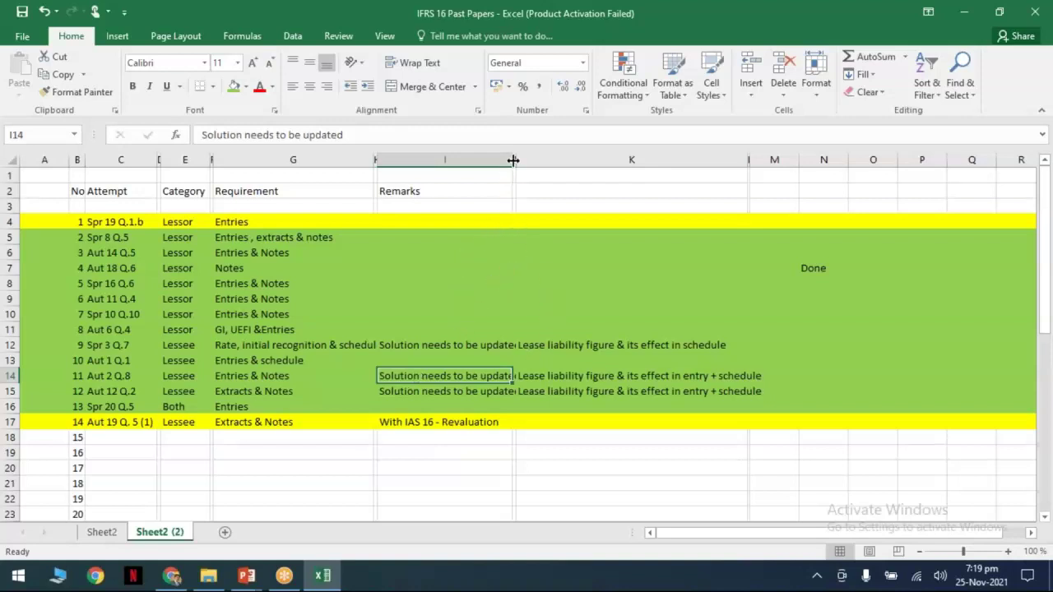
left_click_drag(513, 160, 528, 160)
left_click(465, 393)
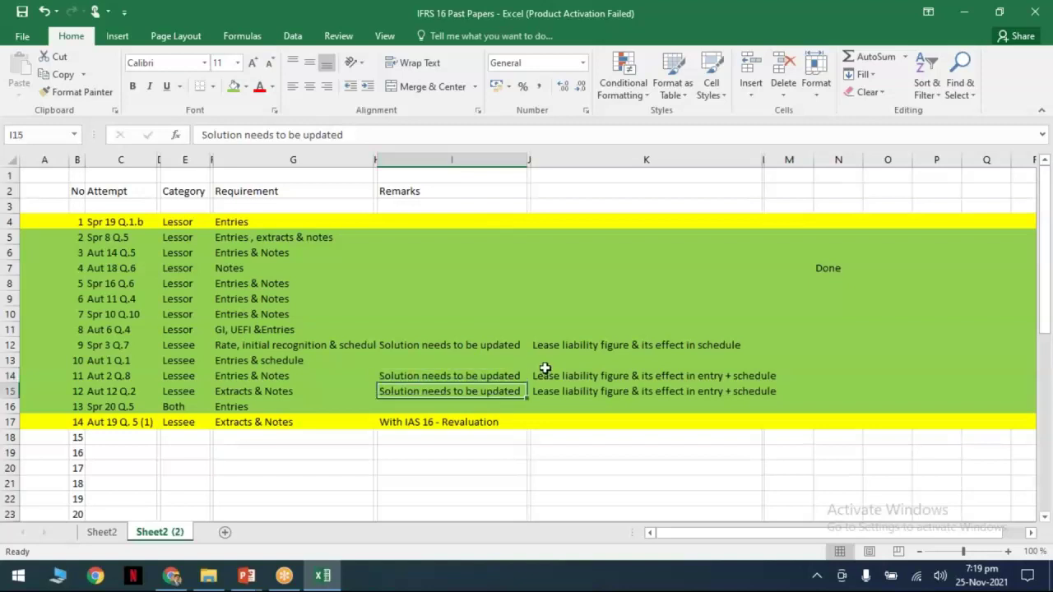
Examine the lease liability remarks in K12, K14 and K15 and the attempts in C14 and C15
left_click(571, 375)
left_click(571, 391)
key("Up")
key("Down")
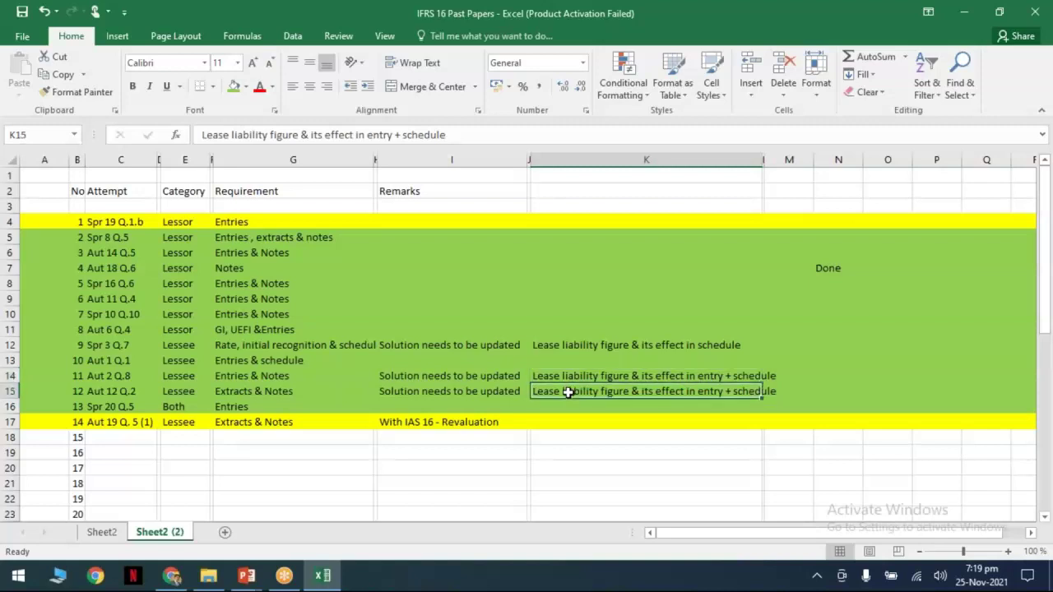
left_click(100, 374)
left_click(116, 393)
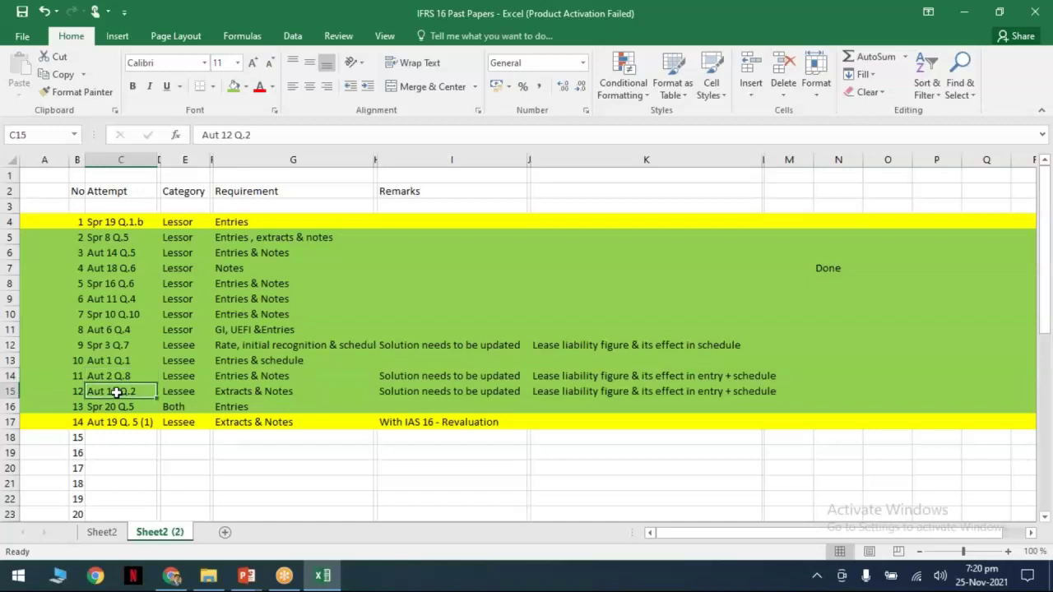
left_click(585, 380)
left_click(583, 393)
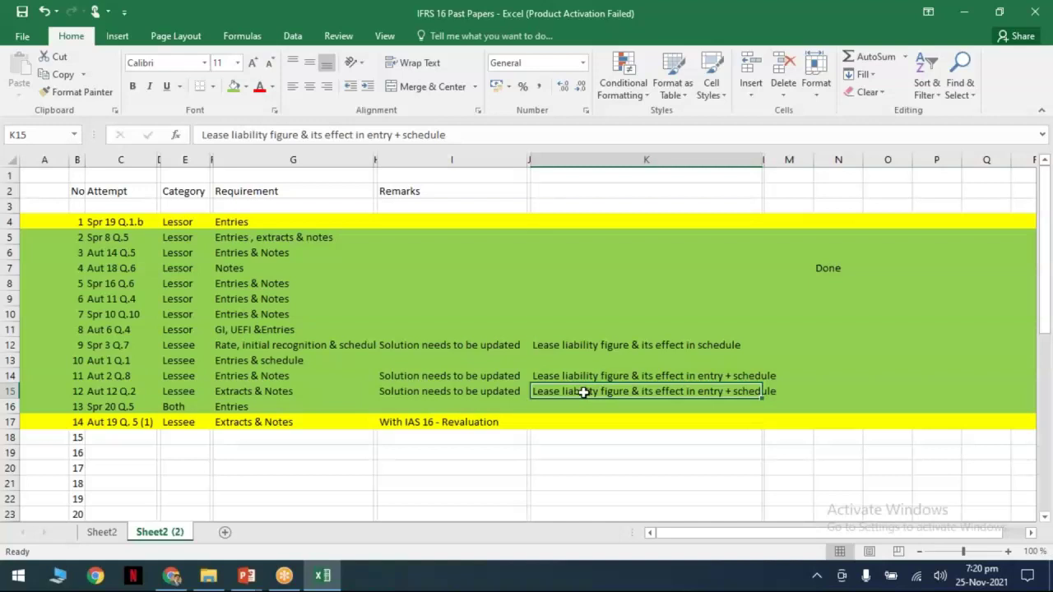
left_click(579, 345)
left_click(569, 379, "ctrl")
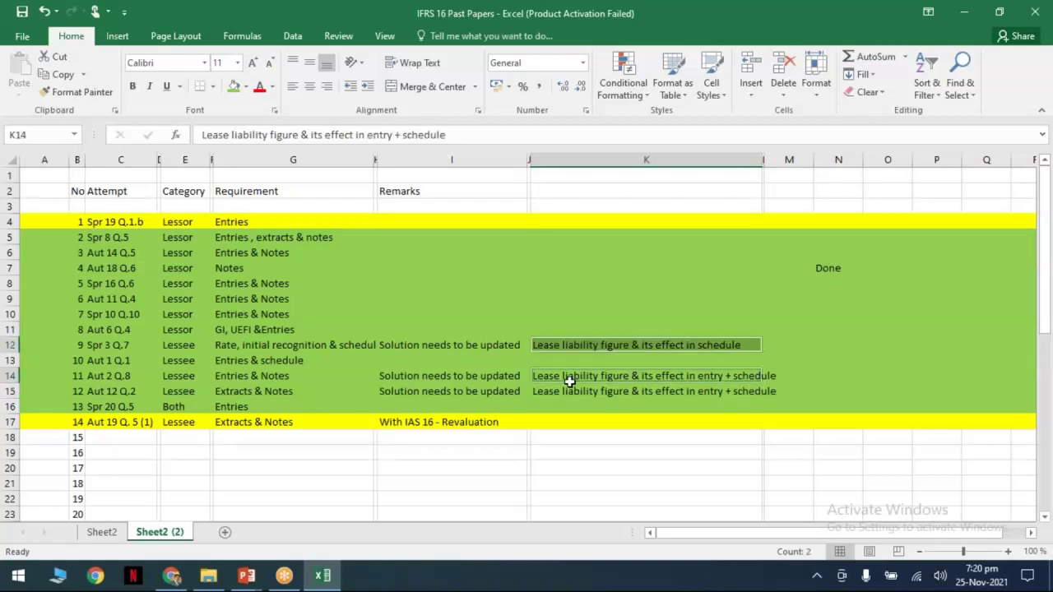
left_click(568, 392, "ctrl")
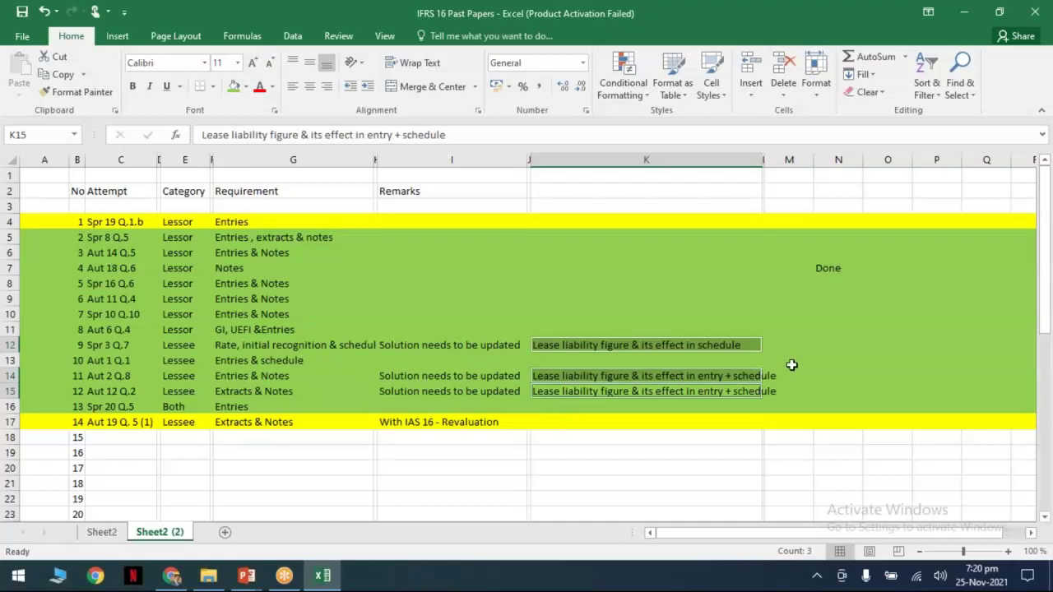
Widen column K so that the lease liability remarks fit inside it
left_click(757, 271)
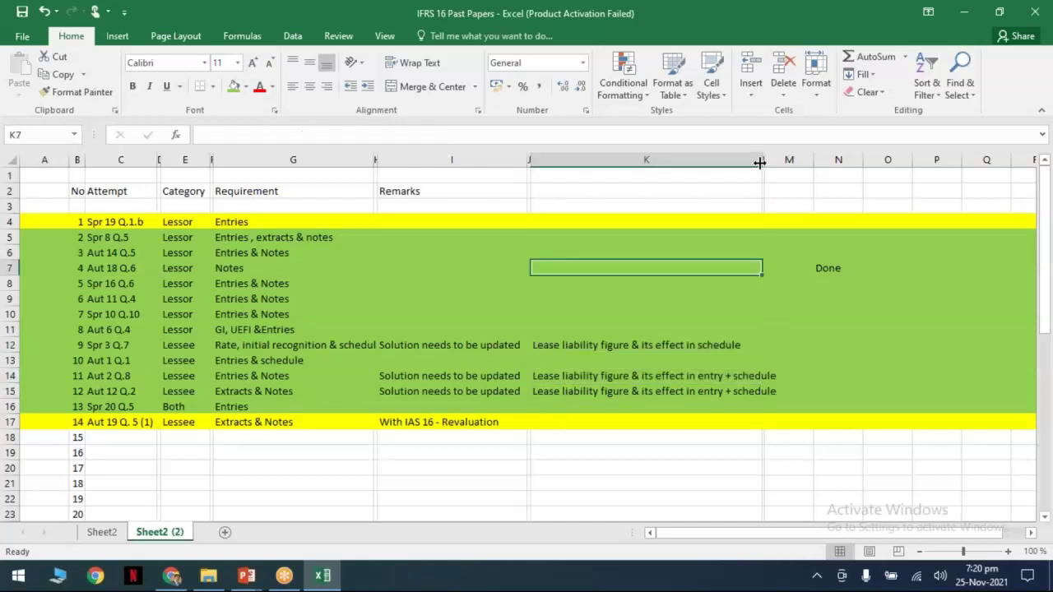
left_click_drag(763, 159, 787, 159)
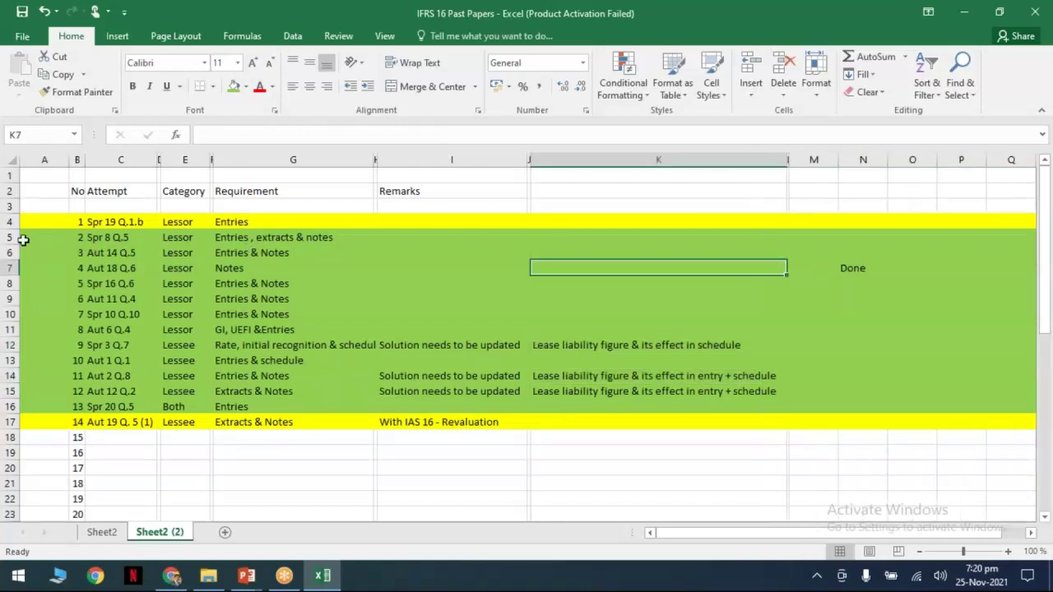
left_click_drag(10, 237, 10, 408)
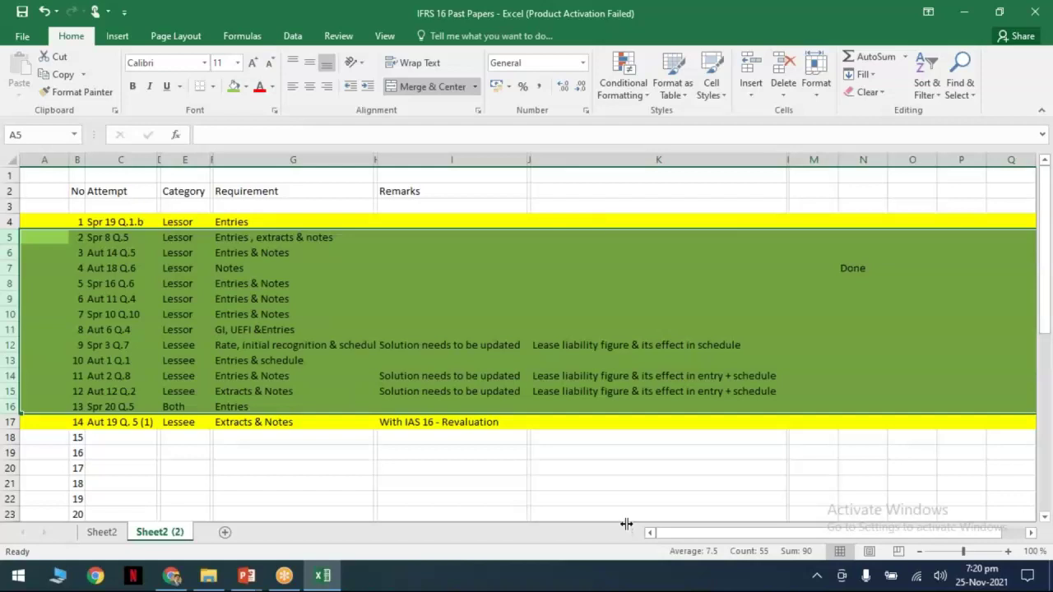
left_click(554, 466)
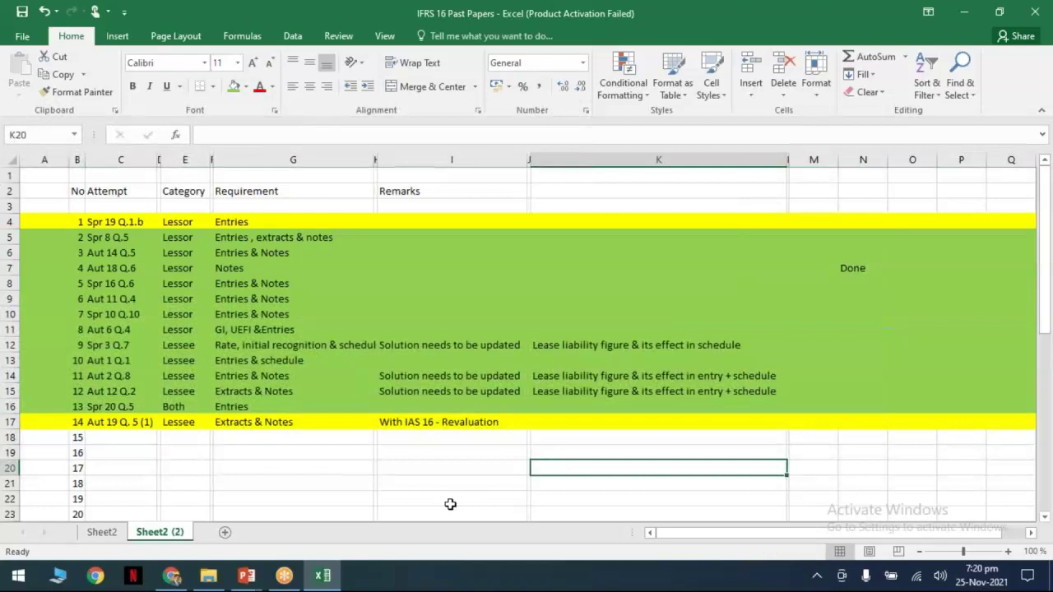
left_click(284, 576)
left_click(515, 290)
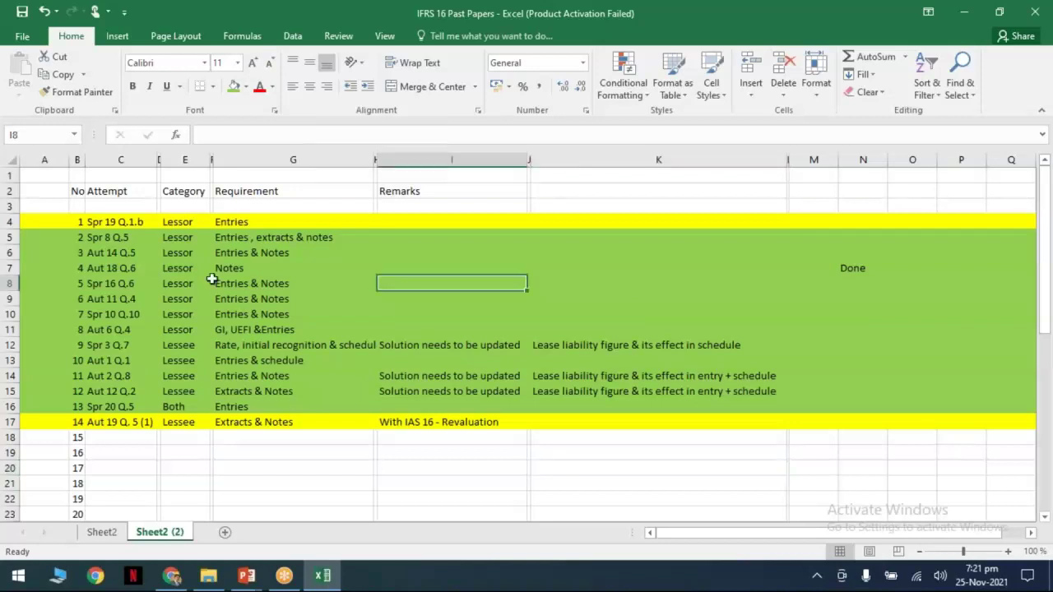
mouse_move(11, 238)
left_mouse_down()
mouse_move(121, 252)
mouse_move(9, 236)
left_mouse_up()
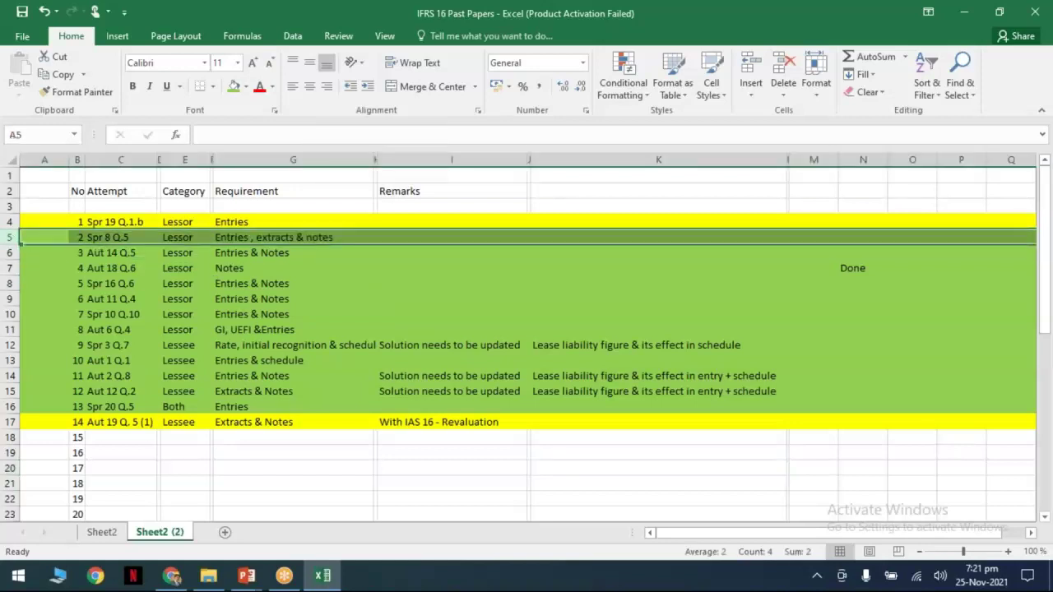
Examine the last green question, Spr 20 Q.5 in row 16, as a whole row
left_click(11, 406)
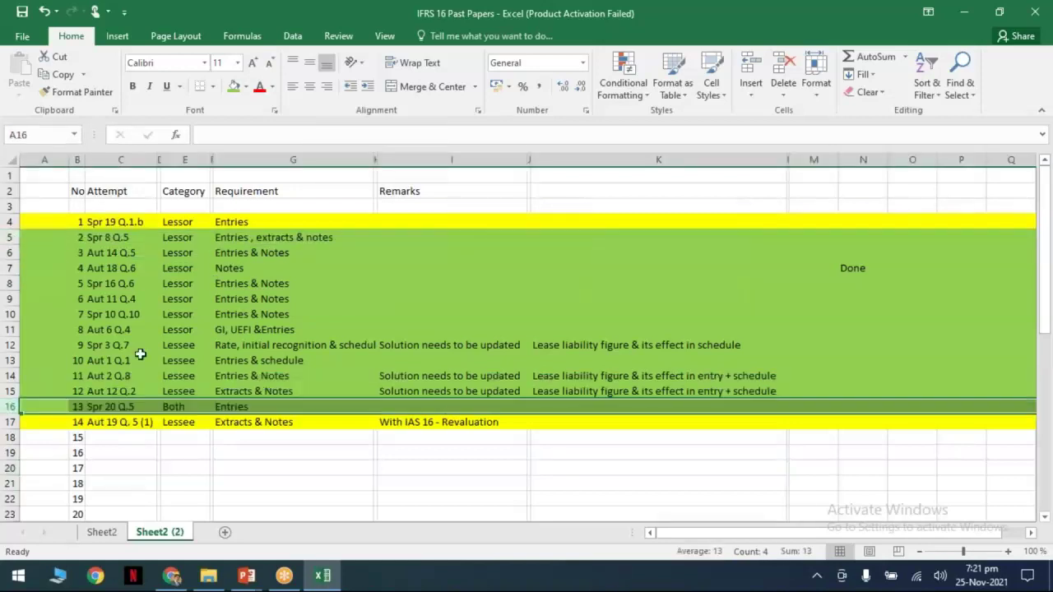
left_click(786, 73)
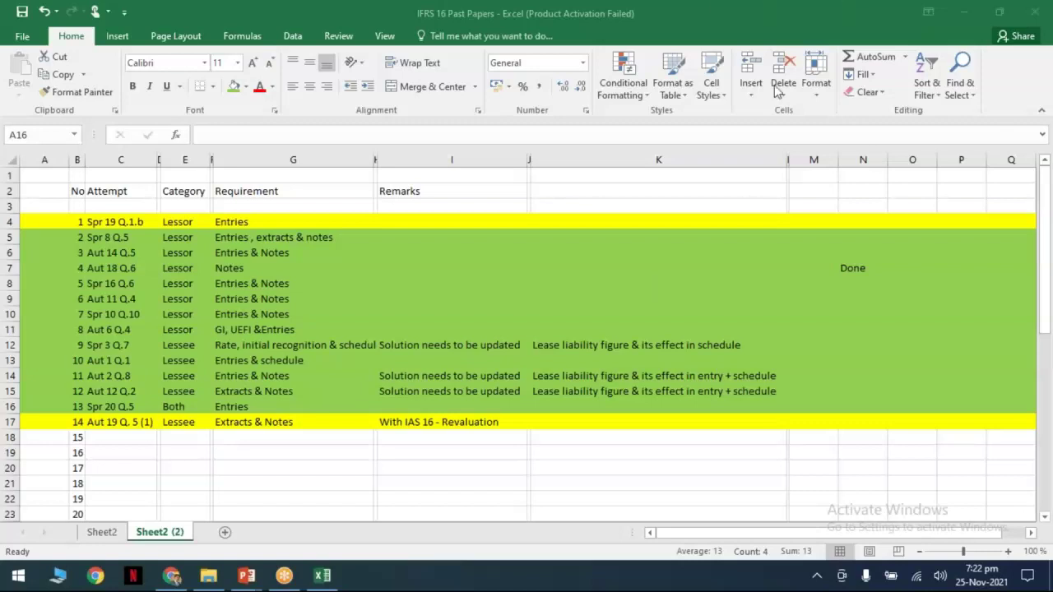
left_click(11, 406)
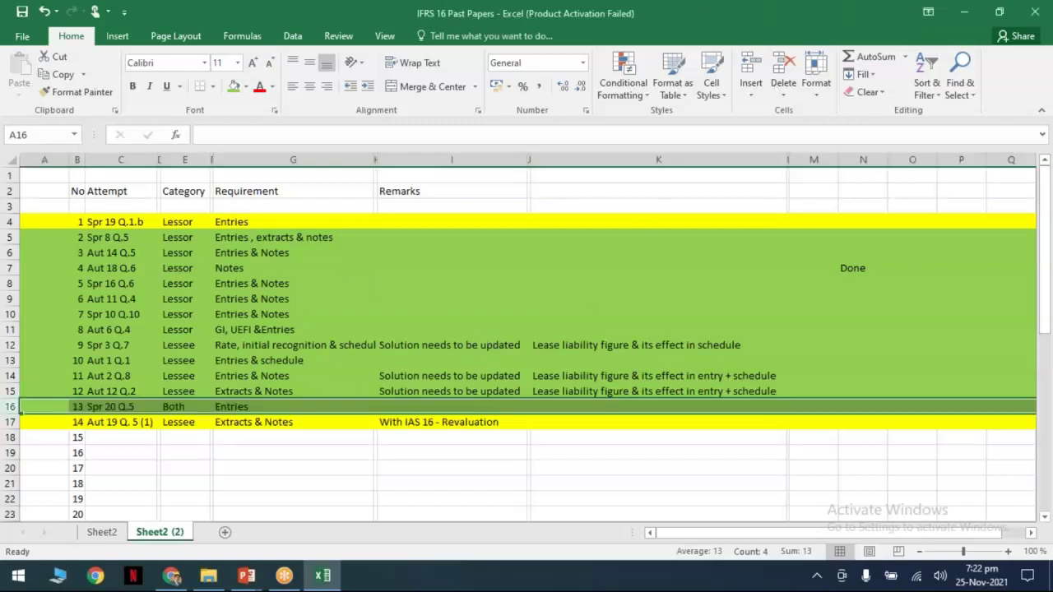
Review the requirements of the green lessor questions cell by cell, from G5 to G11
left_click(321, 238)
left_click(299, 253)
left_click(300, 268)
left_click(300, 284)
left_click(298, 300)
left_click(298, 314)
left_click(294, 330)
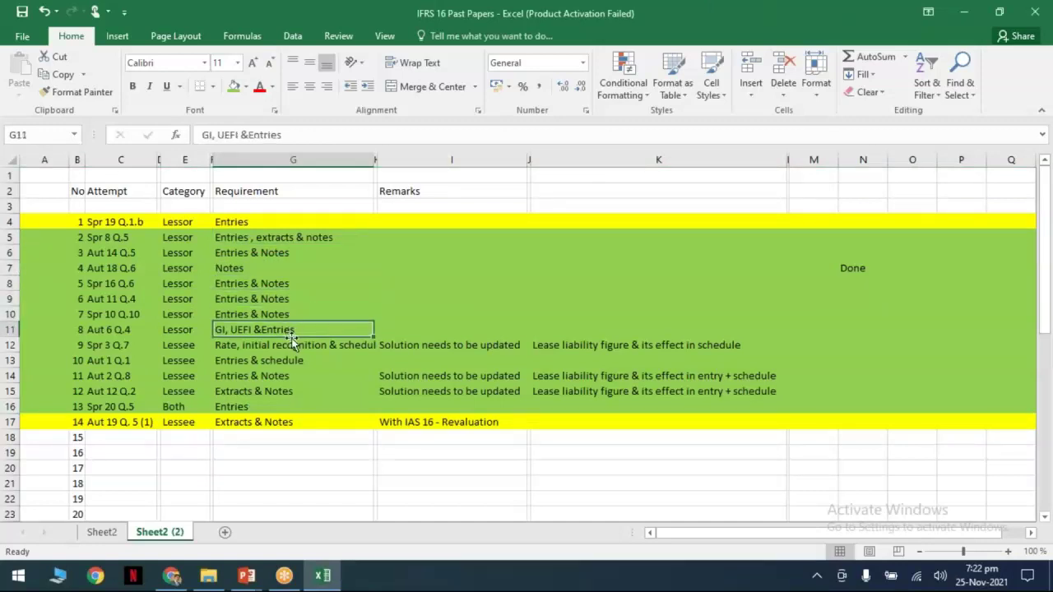
Switch to File Explorer and open the "1. Introduction" folder inside "Spr 22 - Notes" under "FAR 2 - Lectures"
left_click(224, 580)
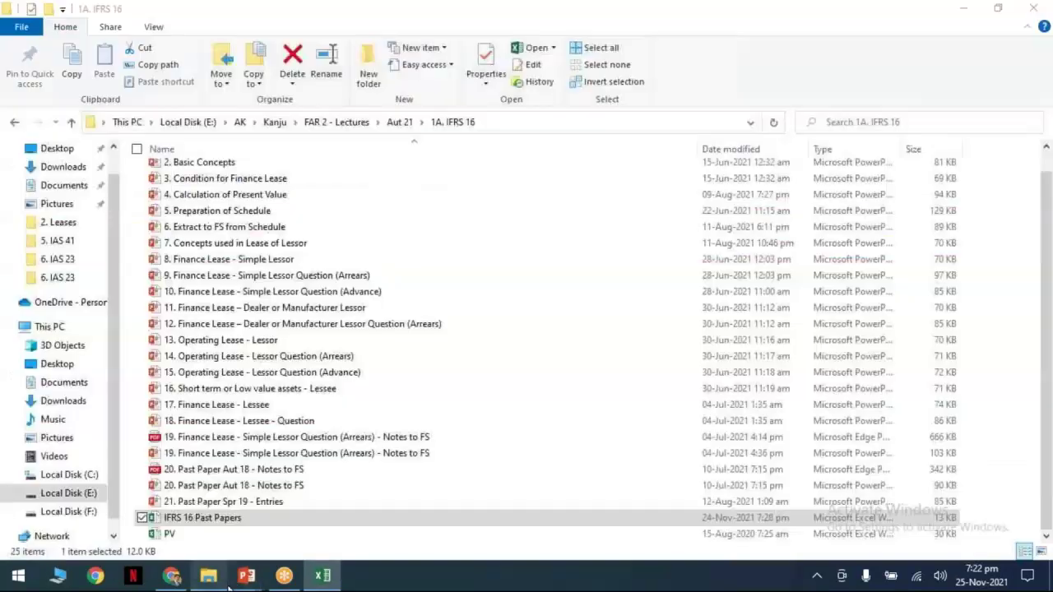
left_click(339, 122)
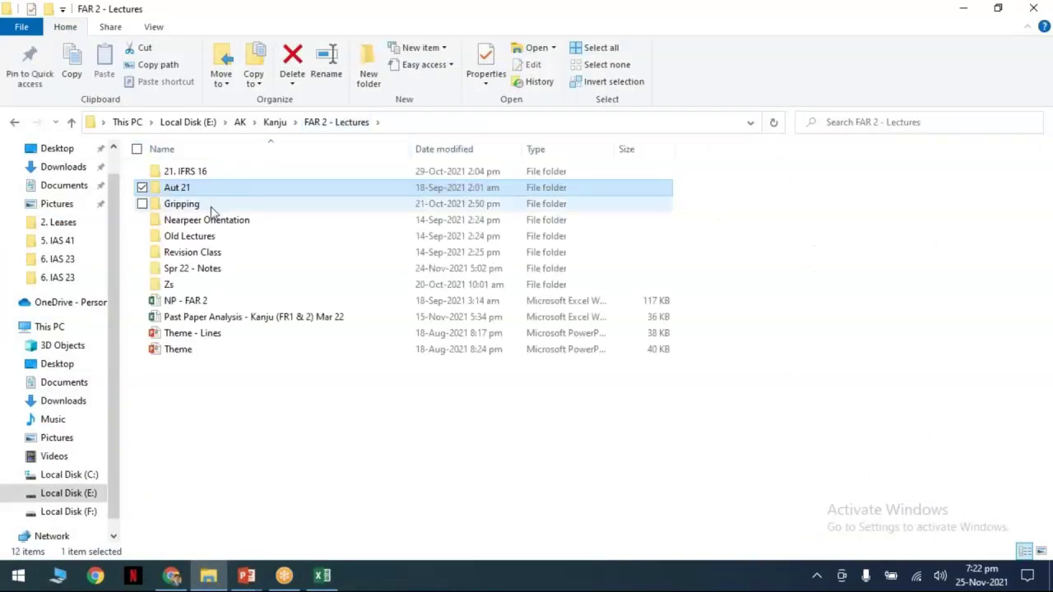
double_click(194, 269)
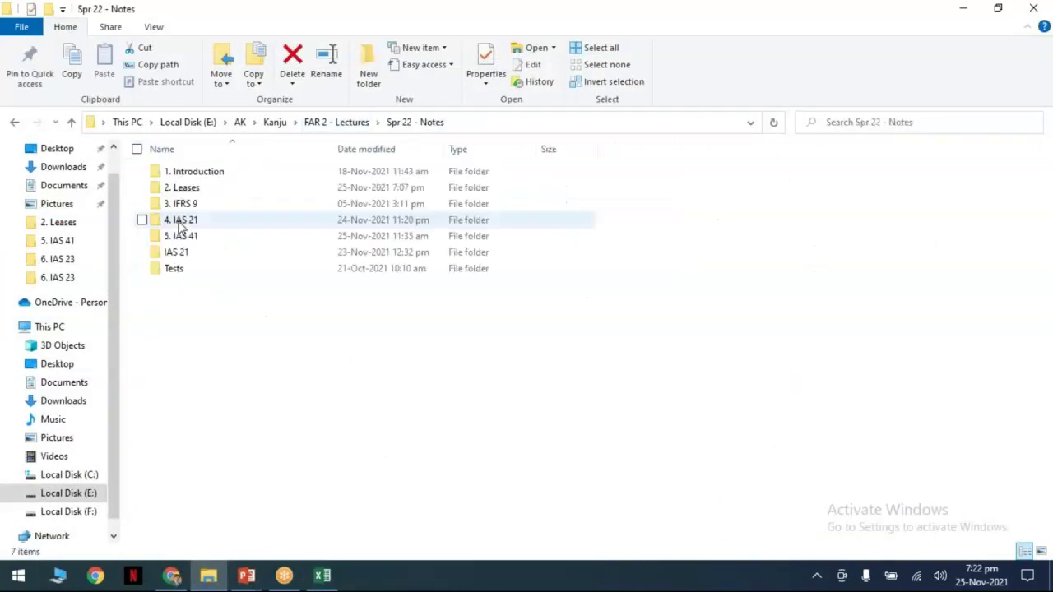
double_click(198, 172)
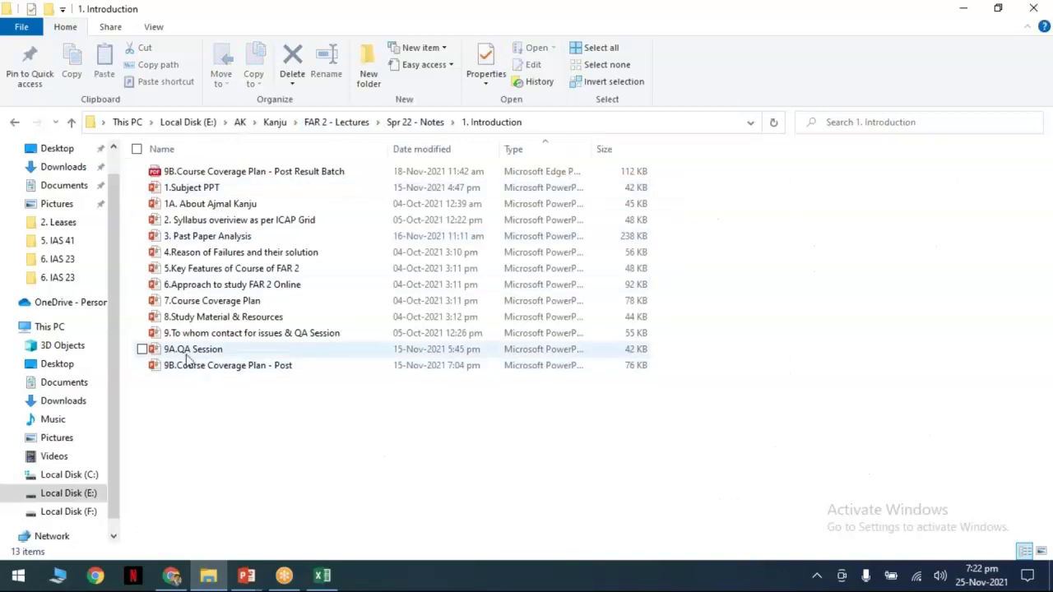